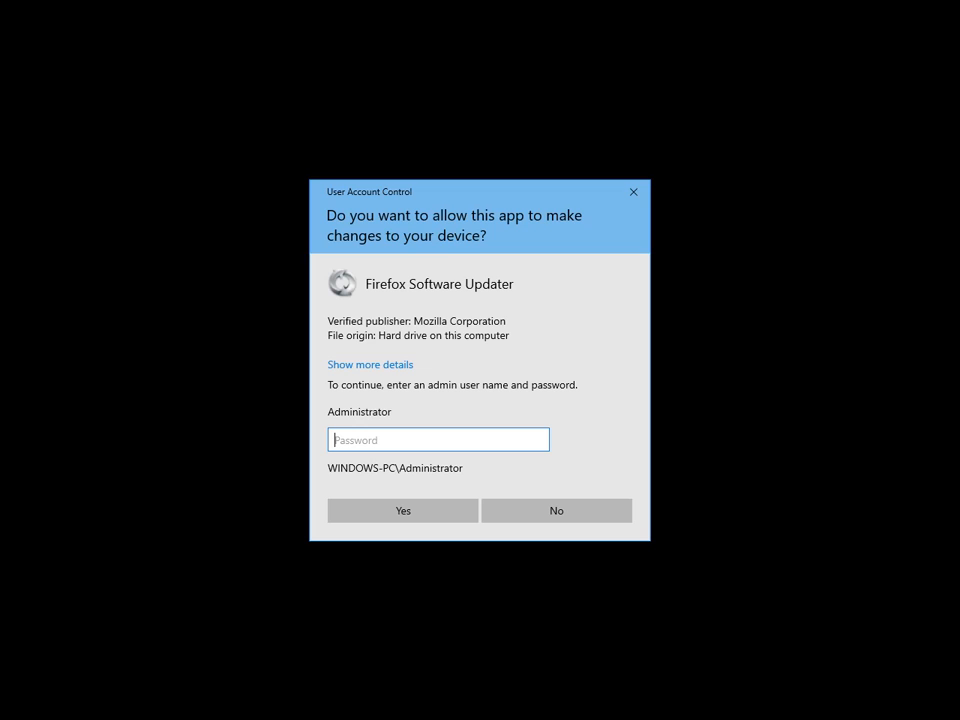
Decline the Firefox updater's permission request, search the web for "anaconda python" and open the official Anaconda website.
{"action": "left_click", "coordinate": [556, 510]}
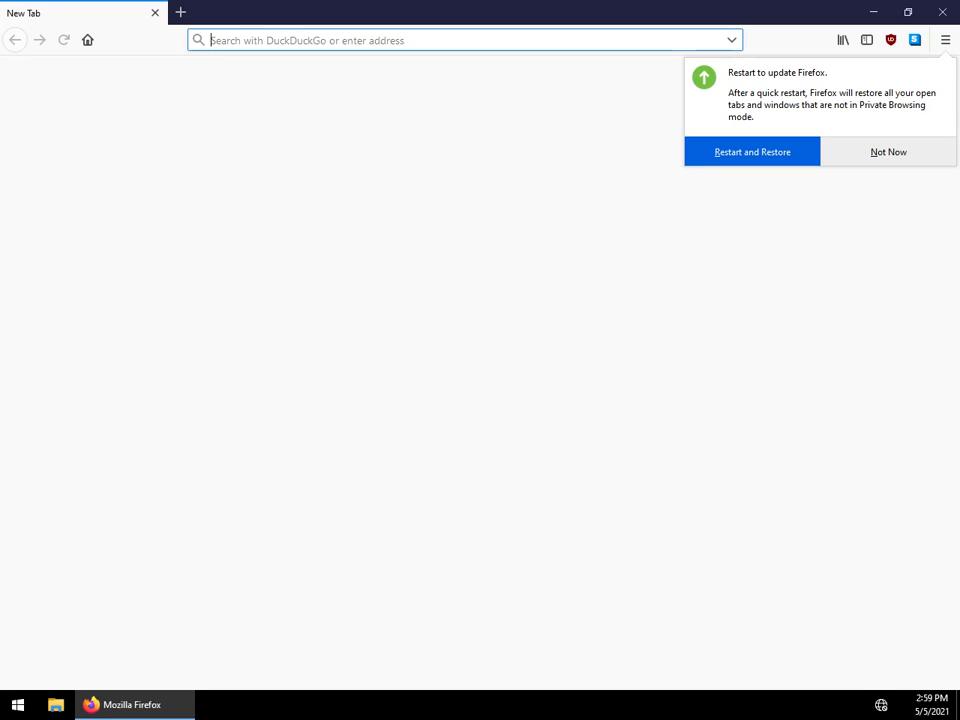
{"action": "type", "text": "anac"}
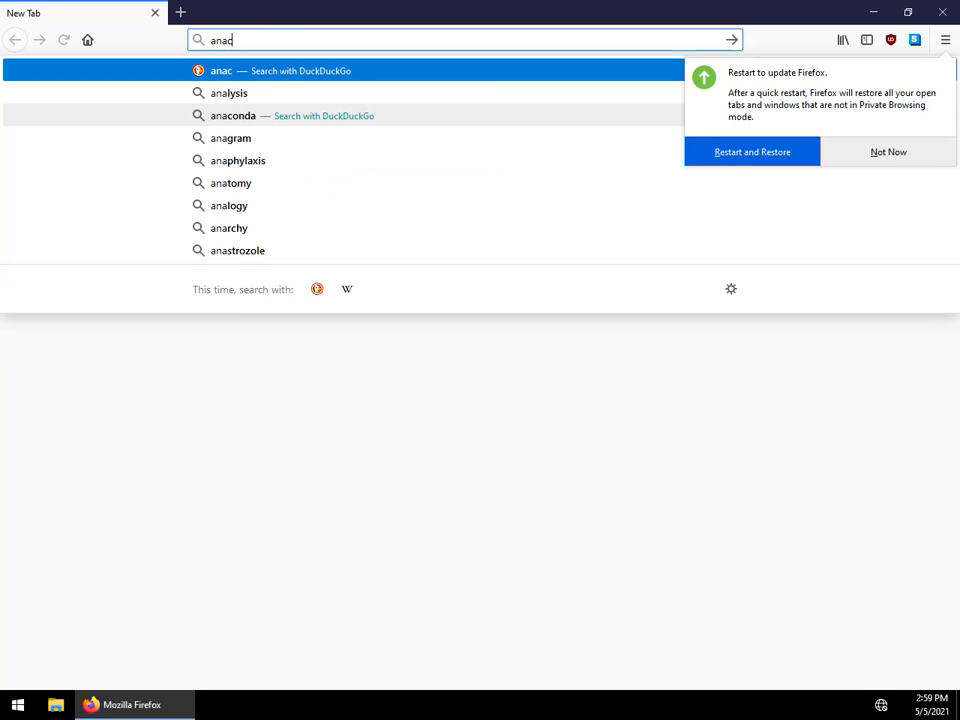
{"action": "type", "text": "onda python"}
{"action": "key", "text": "Return"}
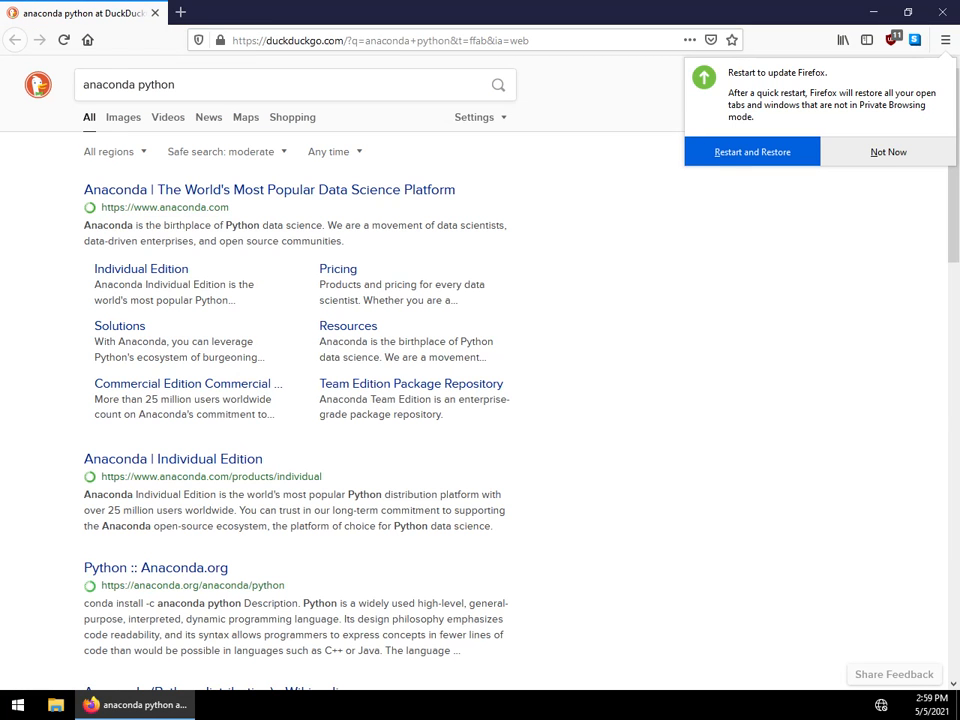
{"action": "left_click", "coordinate": [269, 189]}
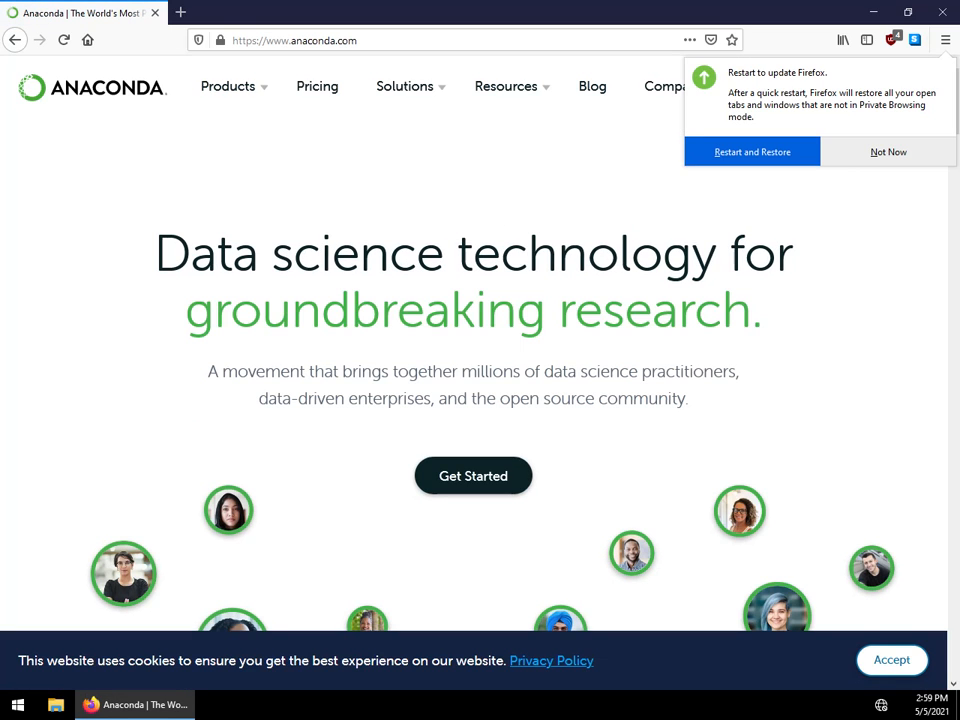
Download the 64-bit Graphical Installer for Windows from Anaconda's Individual Edition page.
{"action": "mouse_move", "coordinate": [233, 86]}
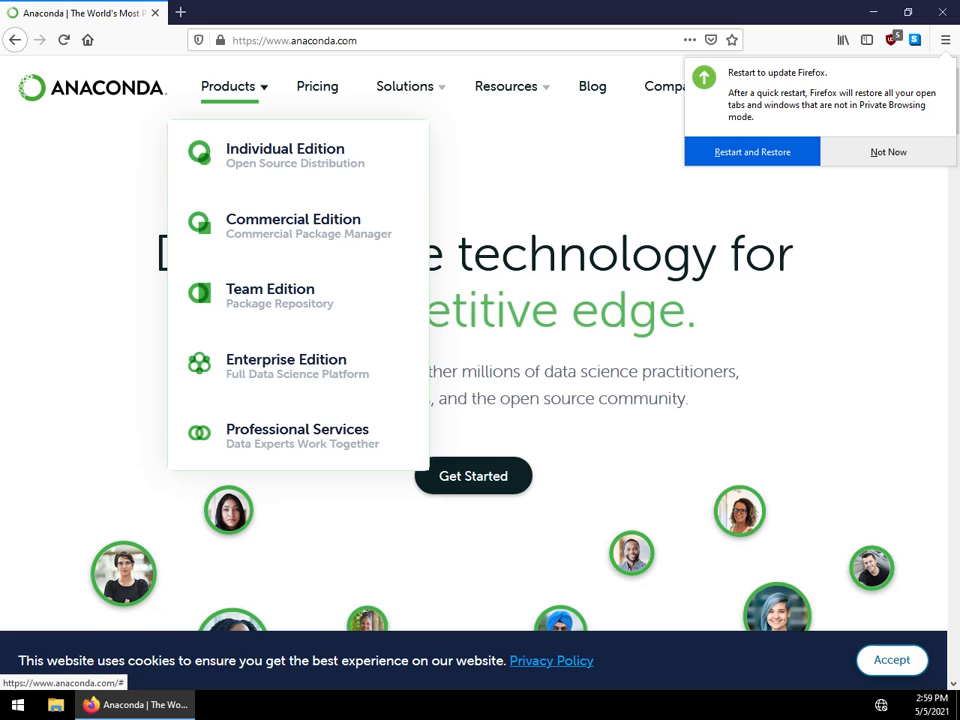
{"action": "left_click", "coordinate": [285, 152]}
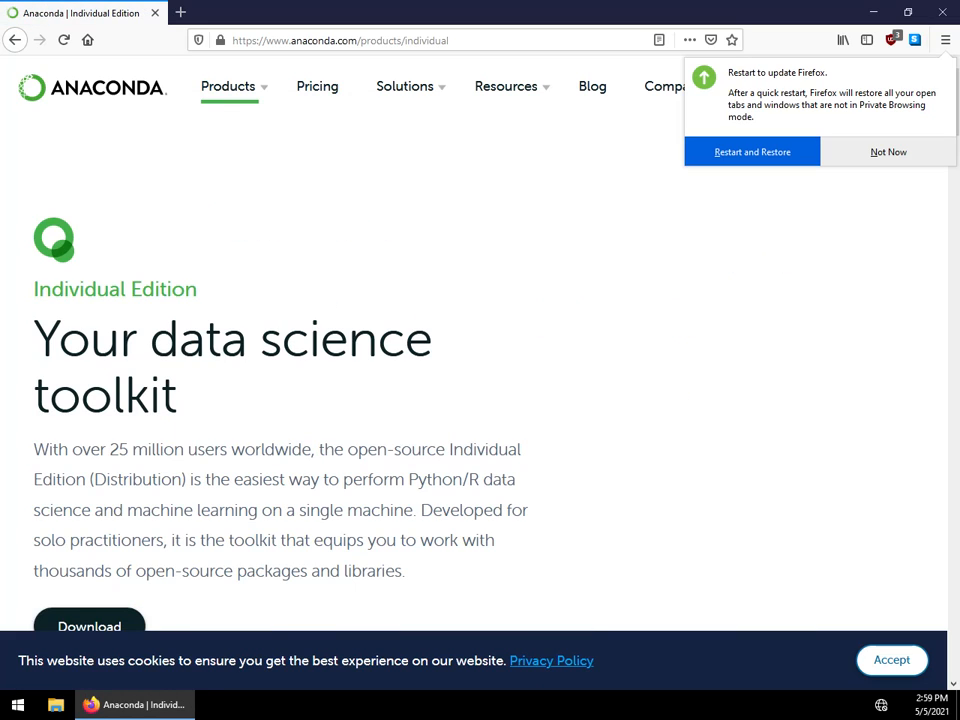
{"action": "scroll", "coordinate": [480, 380], "scroll_direction": "down", "scroll_amount": 1}
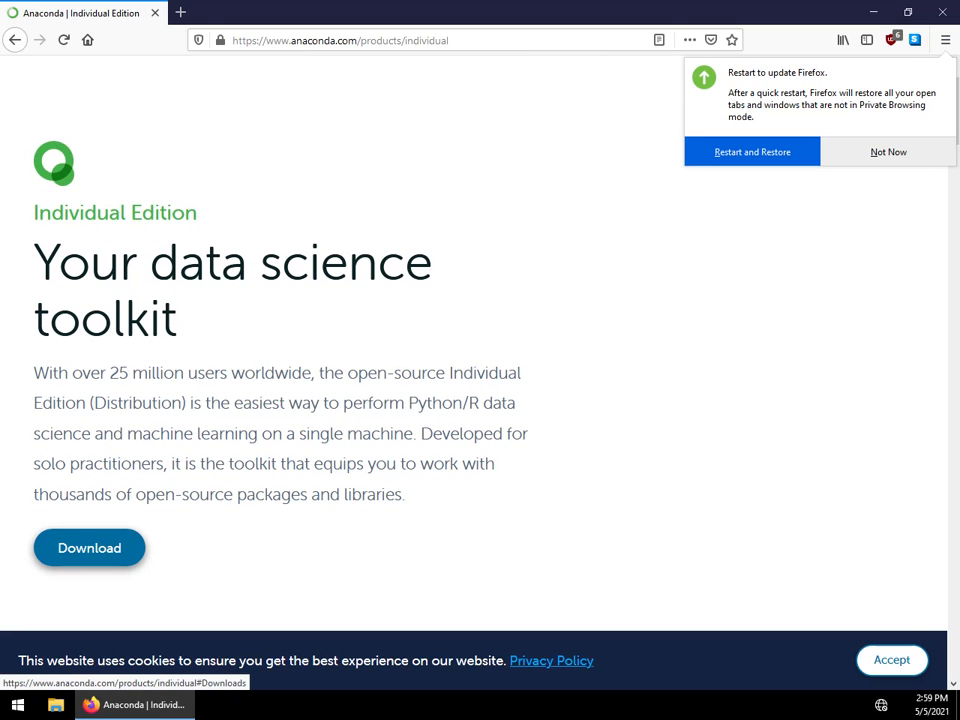
{"action": "left_click", "coordinate": [89, 548]}
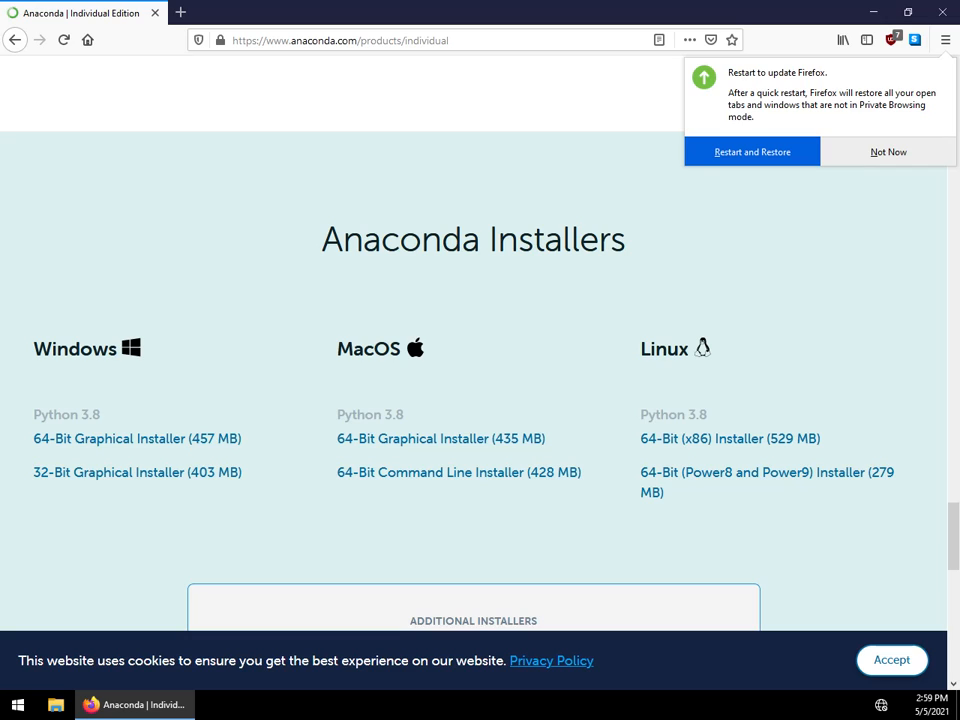
{"action": "left_click", "coordinate": [36, 439]}
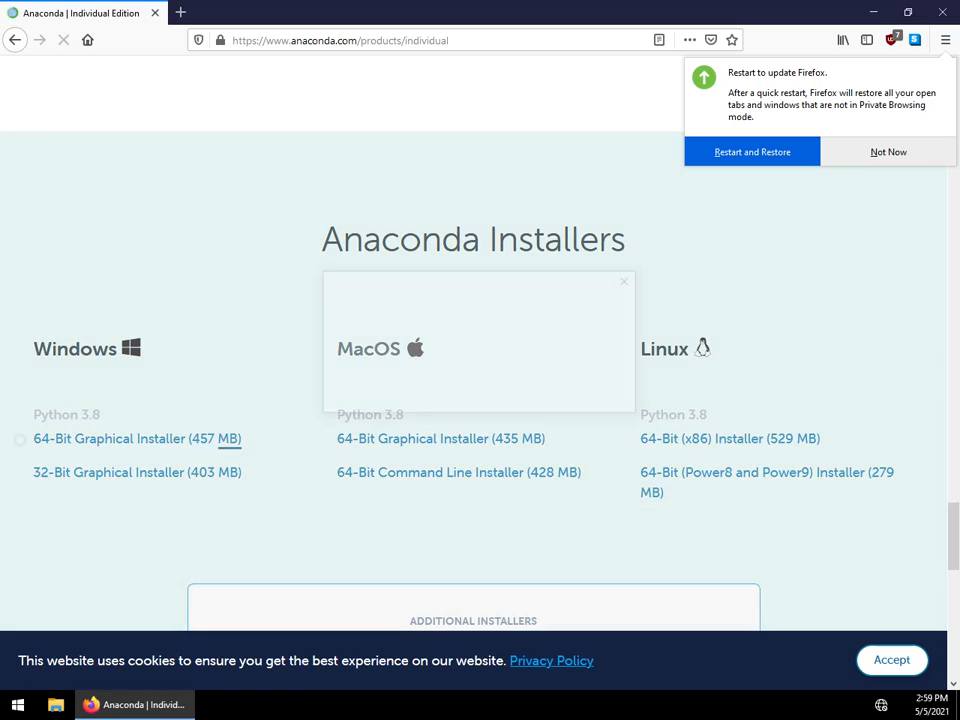
{"action": "key", "text": "Return"}
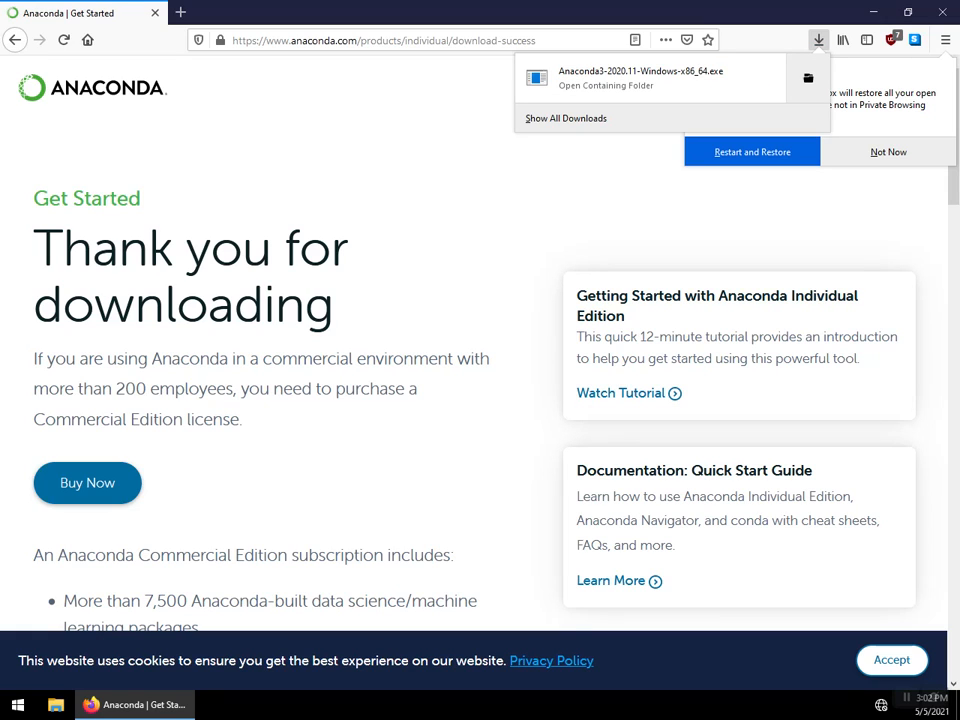
Launch the downloaded Anaconda3 installer, accept the license agreement, and keep the Just Me installation type and default destination folder.
{"action": "left_click", "coordinate": [650, 78]}
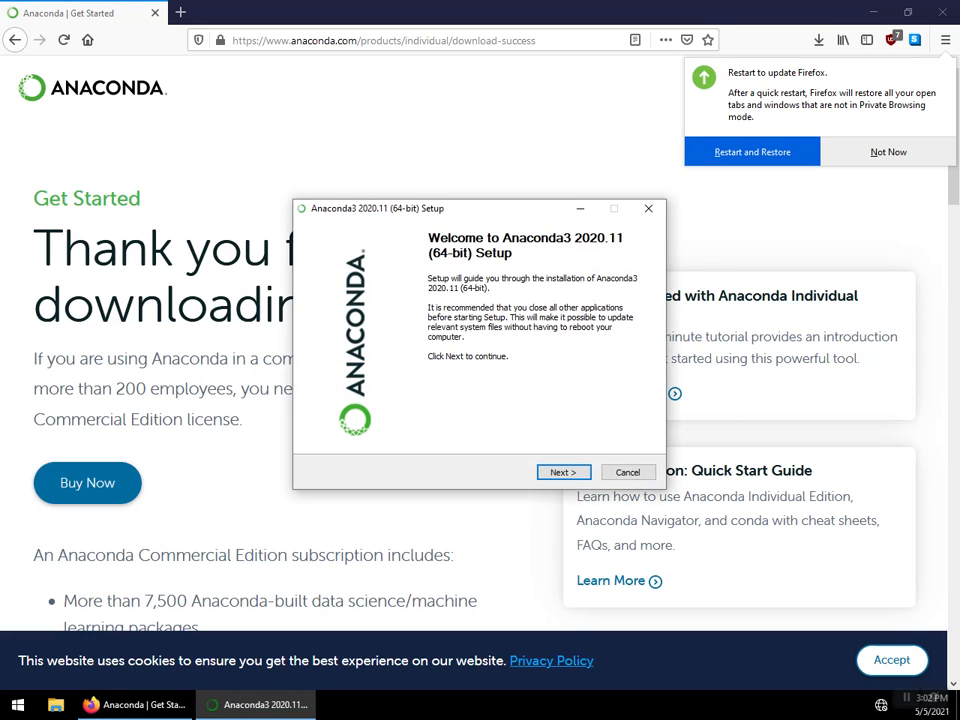
{"action": "left_click", "coordinate": [563, 472]}
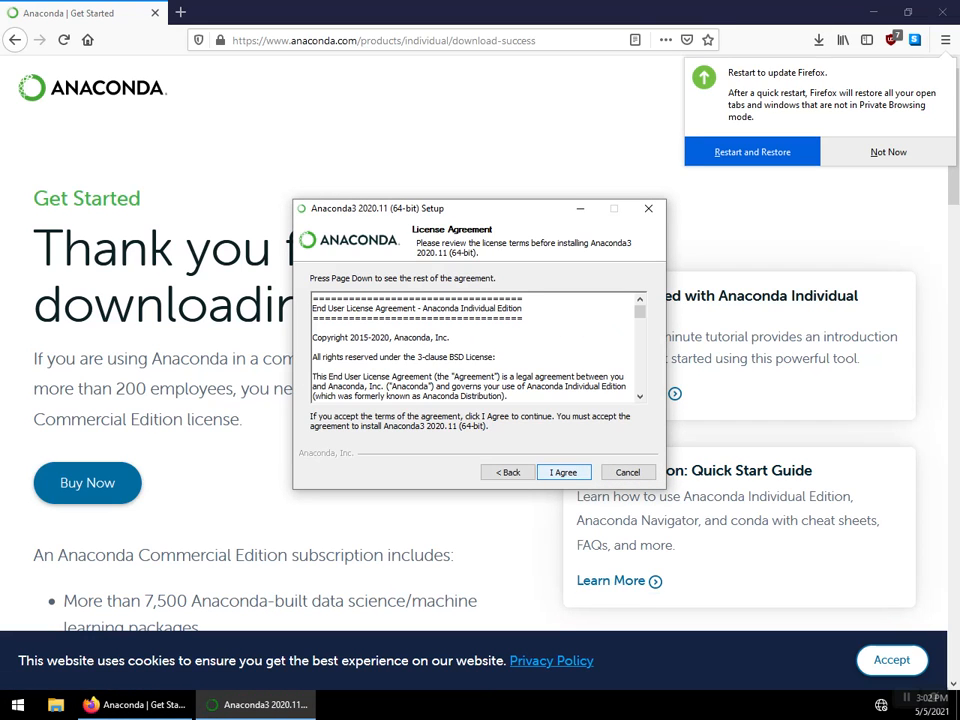
{"action": "left_click", "coordinate": [563, 472]}
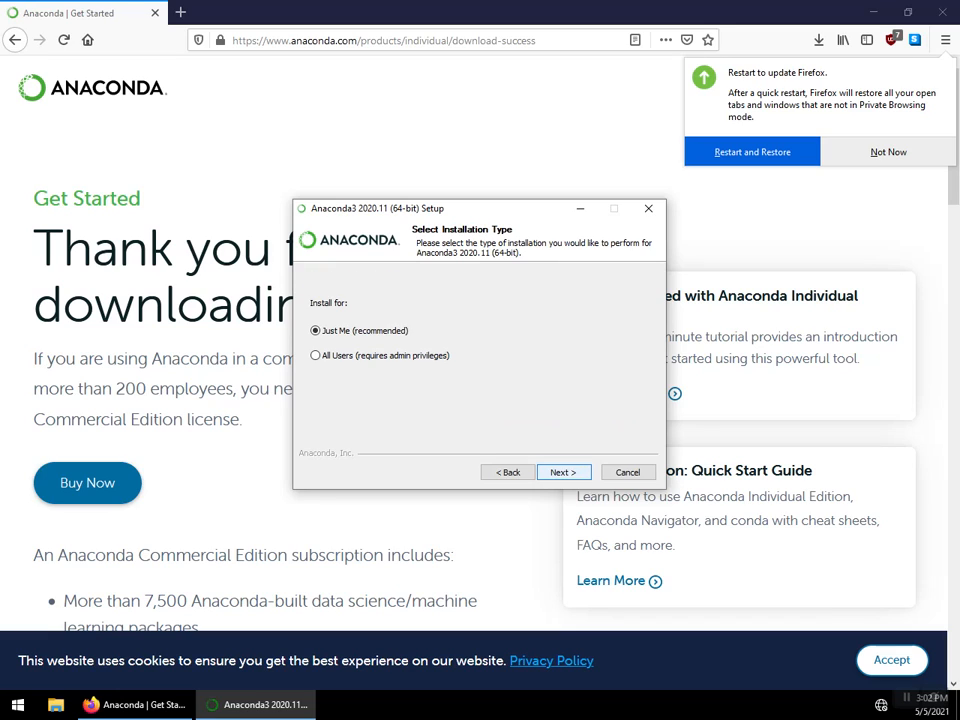
{"action": "left_click", "coordinate": [563, 472]}
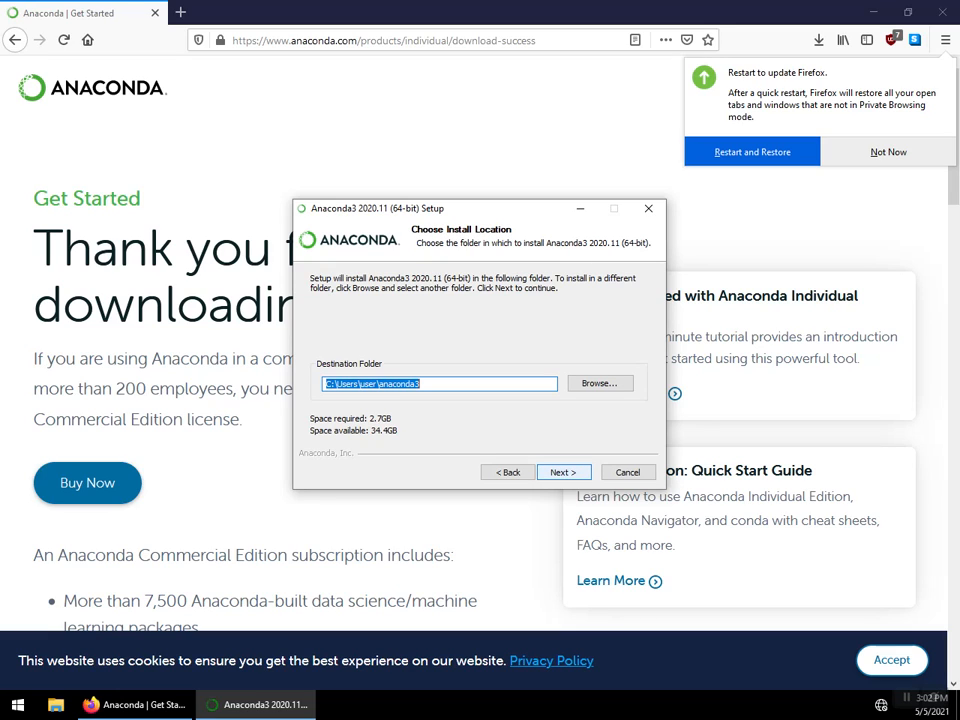
{"action": "left_click", "coordinate": [563, 472]}
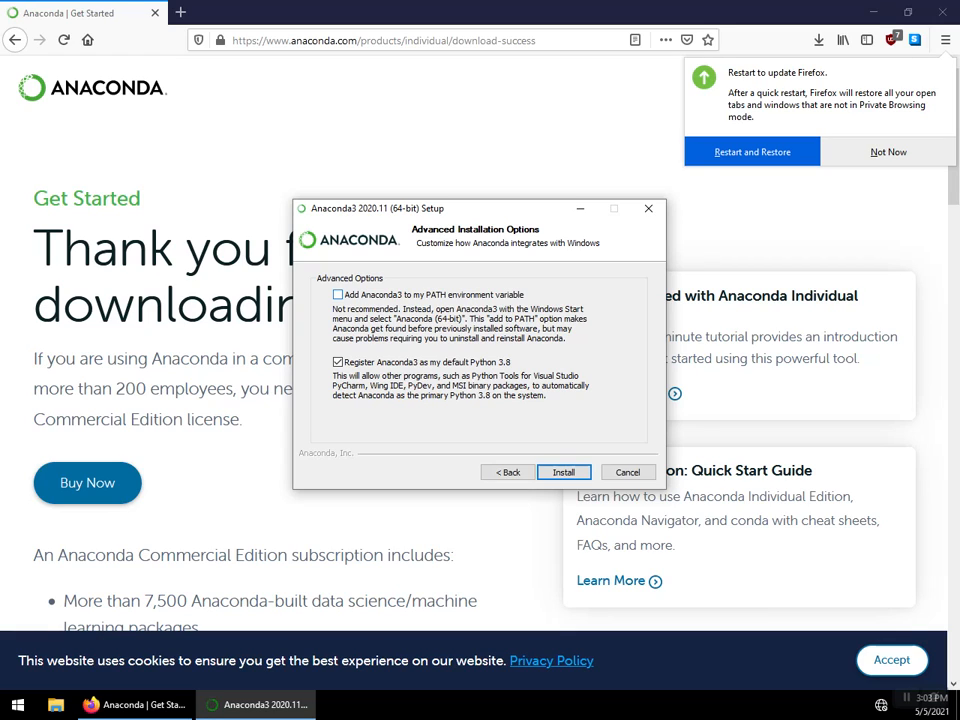
Enable adding Anaconda3 to the PATH environment variable and run the installation through to the final setup page.
{"action": "left_click", "coordinate": [338, 294]}
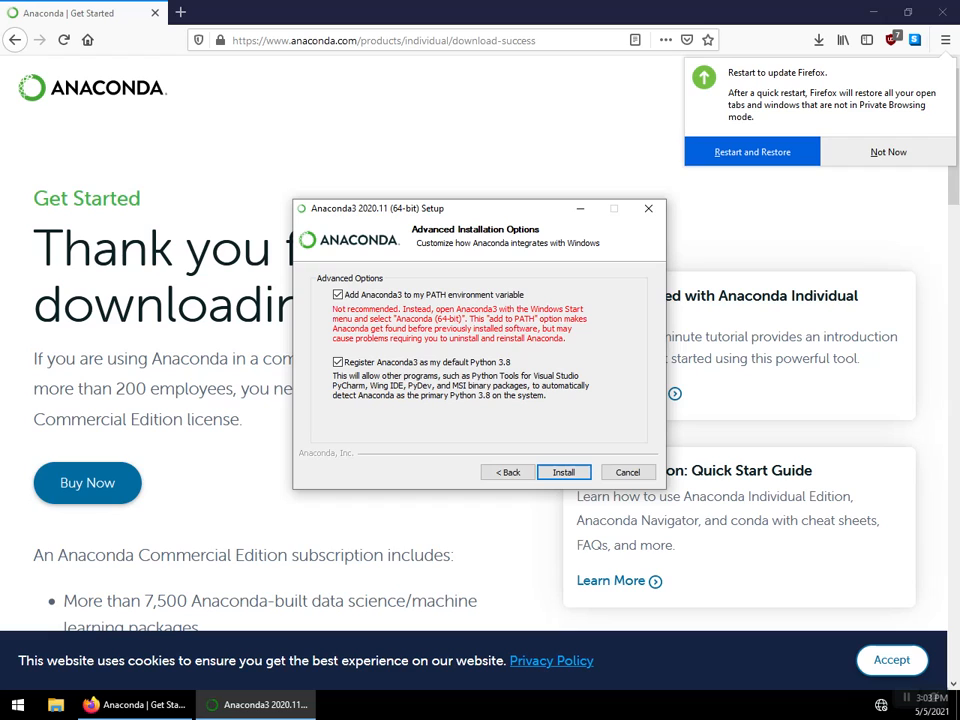
{"action": "left_click", "coordinate": [563, 471]}
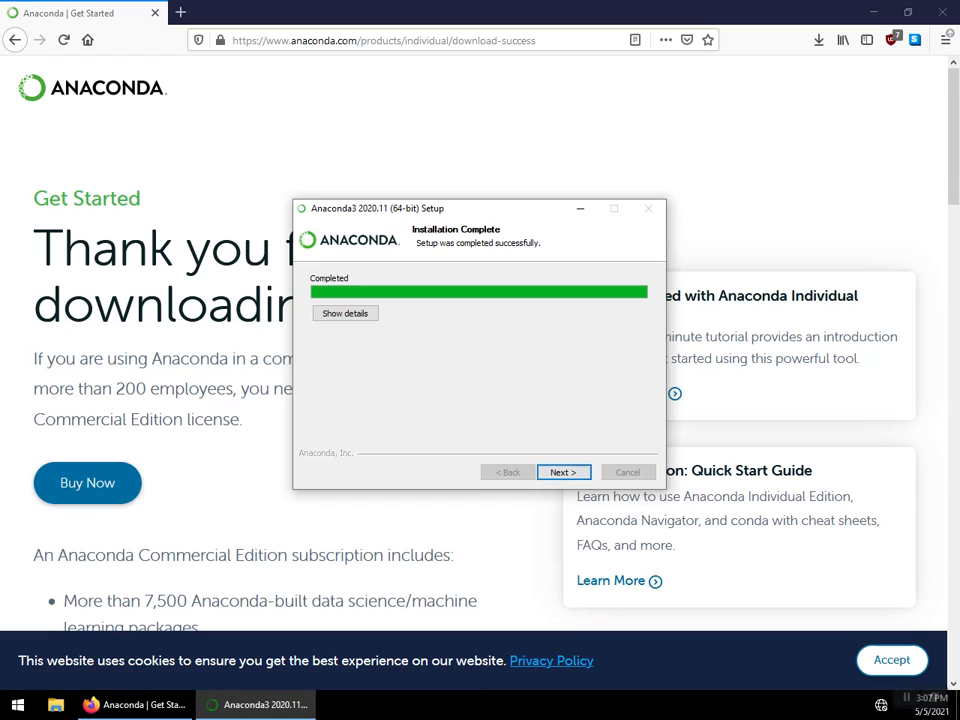
{"action": "key", "text": "Return"}
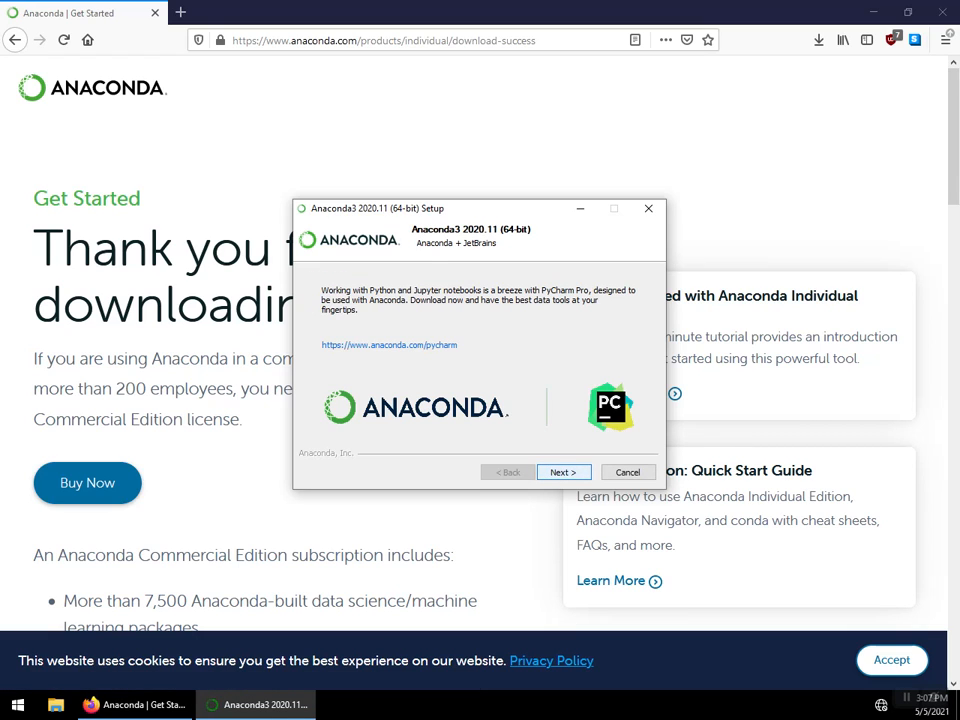
{"action": "key", "text": "Return"}
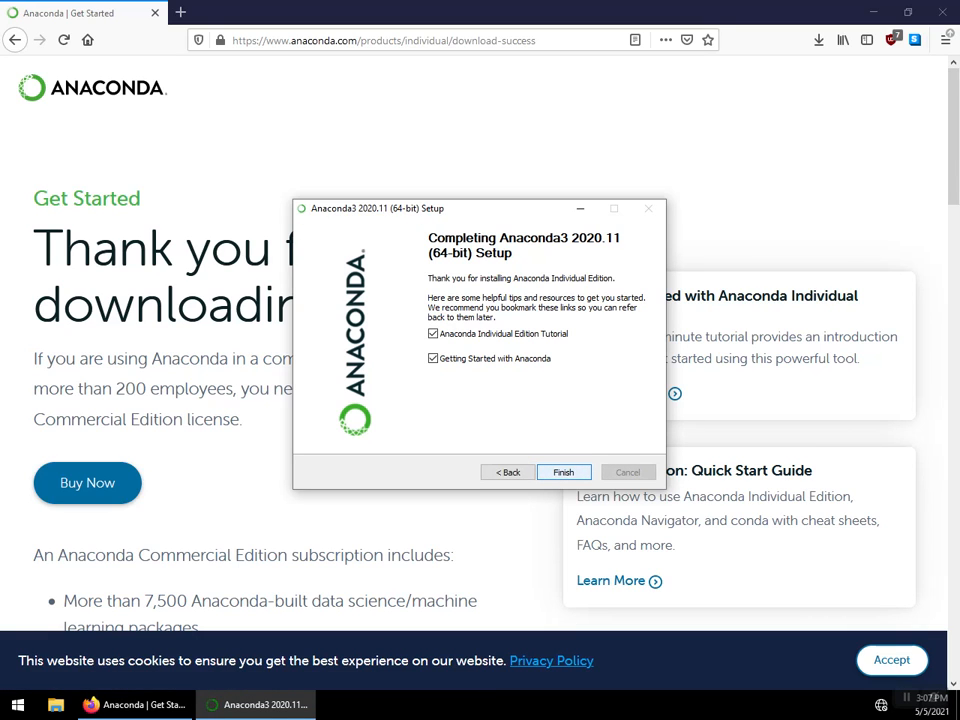
Deselect the Anaconda Individual Edition Tutorial and Getting Started with Anaconda options and finish the setup.
{"action": "key", "text": "space"}
{"action": "key", "text": "Tab"}
{"action": "key", "text": "space"}
{"action": "key", "text": "Return"}
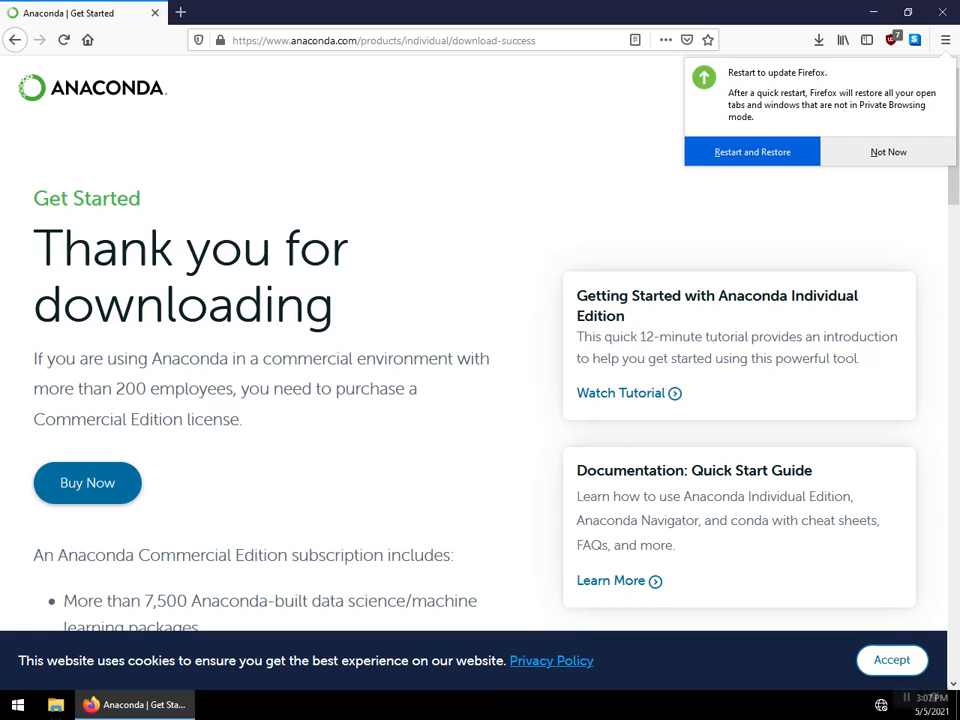
Search the installed programs for "anaconda" and launch Jupyter Notebook (anaconda3).
{"action": "left_click", "coordinate": [17, 704]}
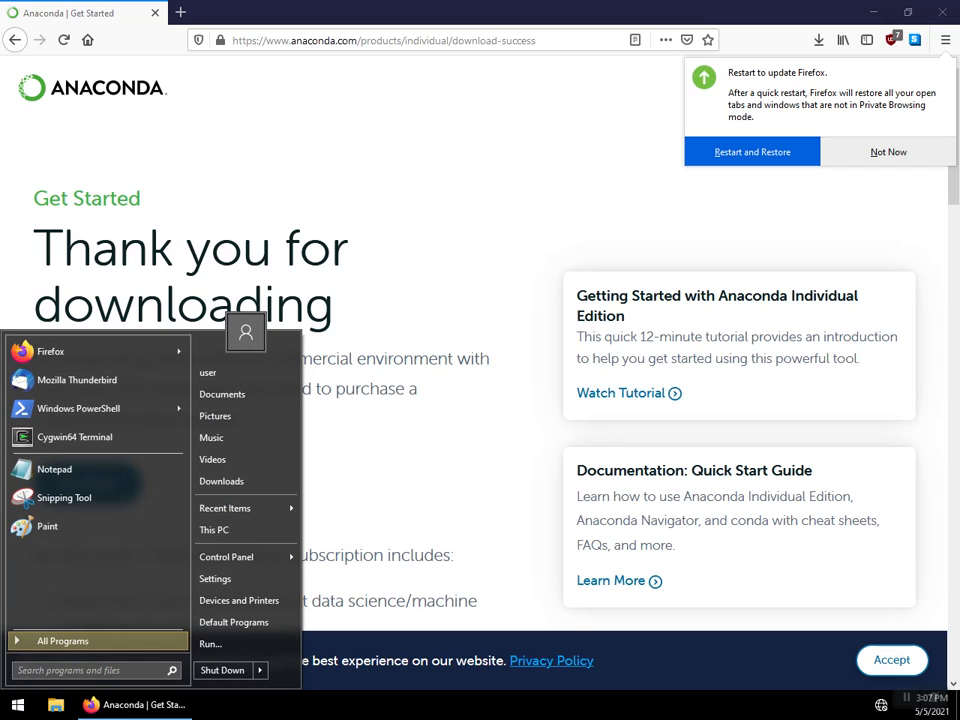
{"action": "type", "text": "anaconda"}
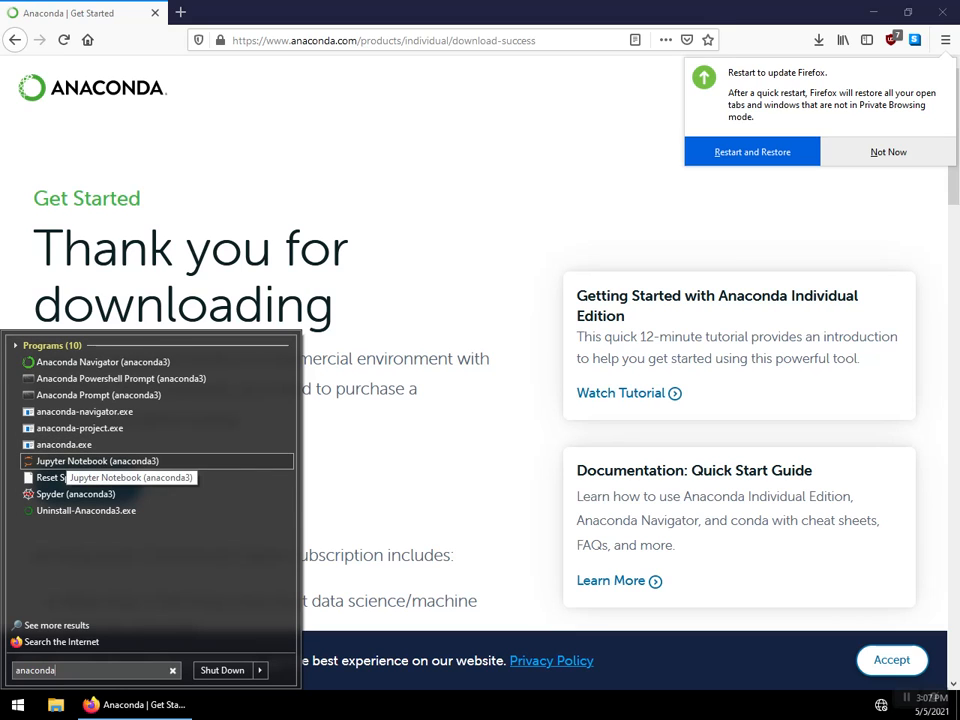
{"action": "left_click", "coordinate": [70, 461]}
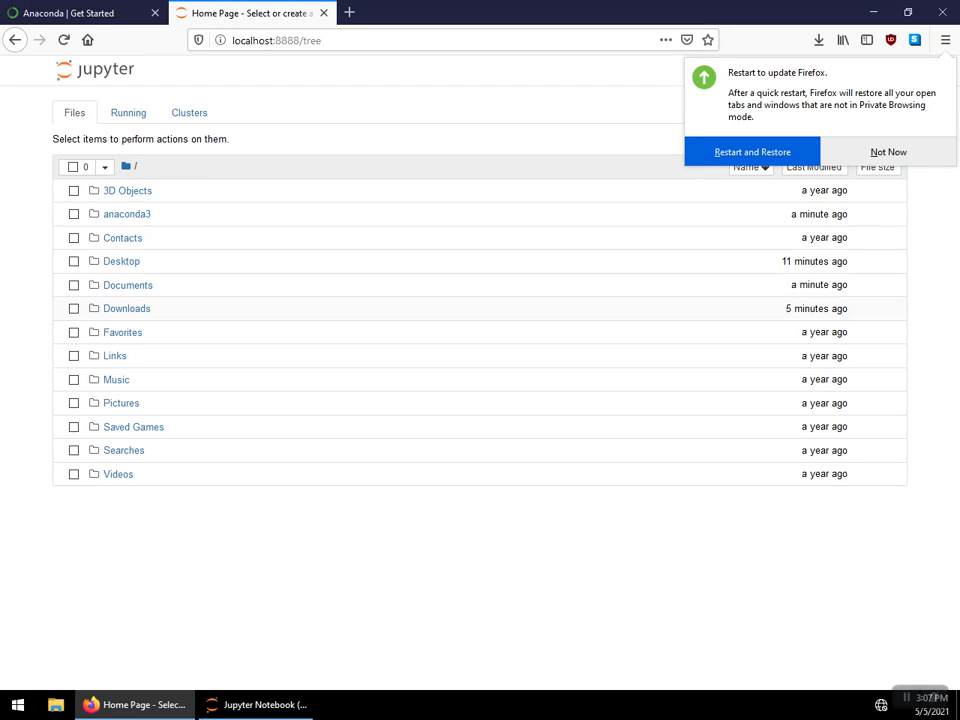
Postpone the Firefox update restart and create a new Python 3 notebook in Jupyter.
{"action": "left_click", "coordinate": [888, 152]}
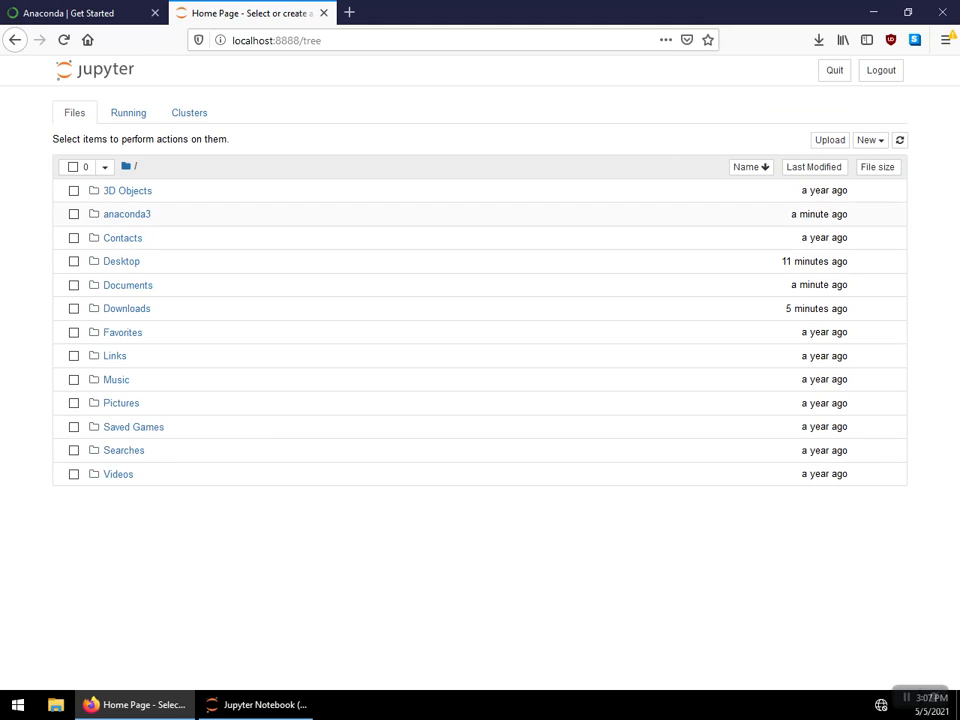
{"action": "left_click", "coordinate": [868, 140]}
{"action": "left_click", "coordinate": [803, 175]}
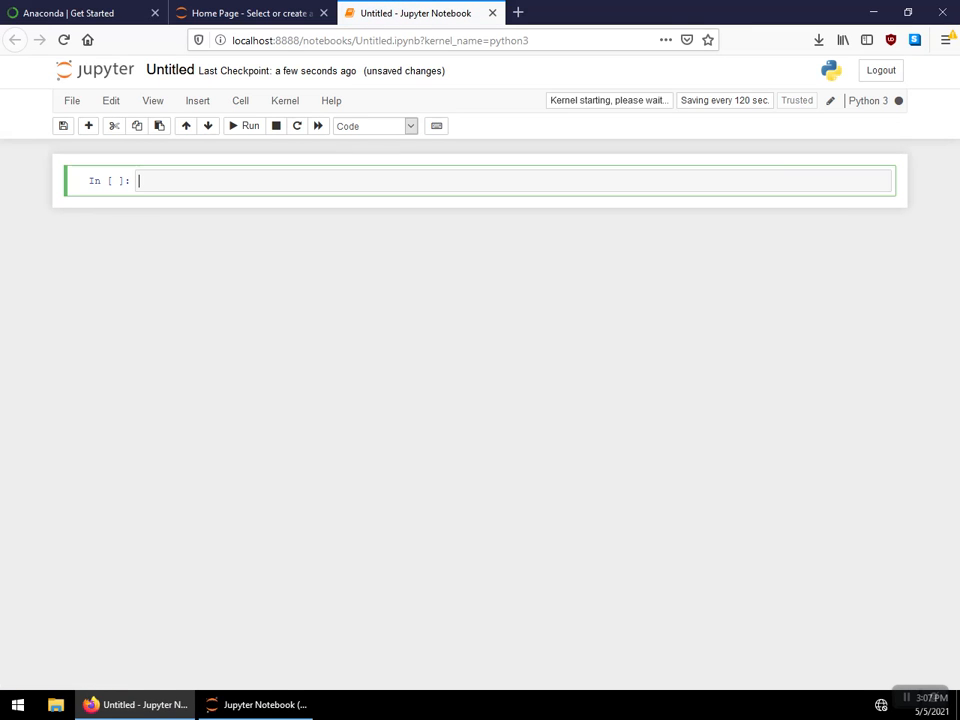
Enter print("Hello, welcome") in the first notebook cell and run it.
{"action": "type", "text": "print"}
{"action": "type", "text": "(\"Hello"}
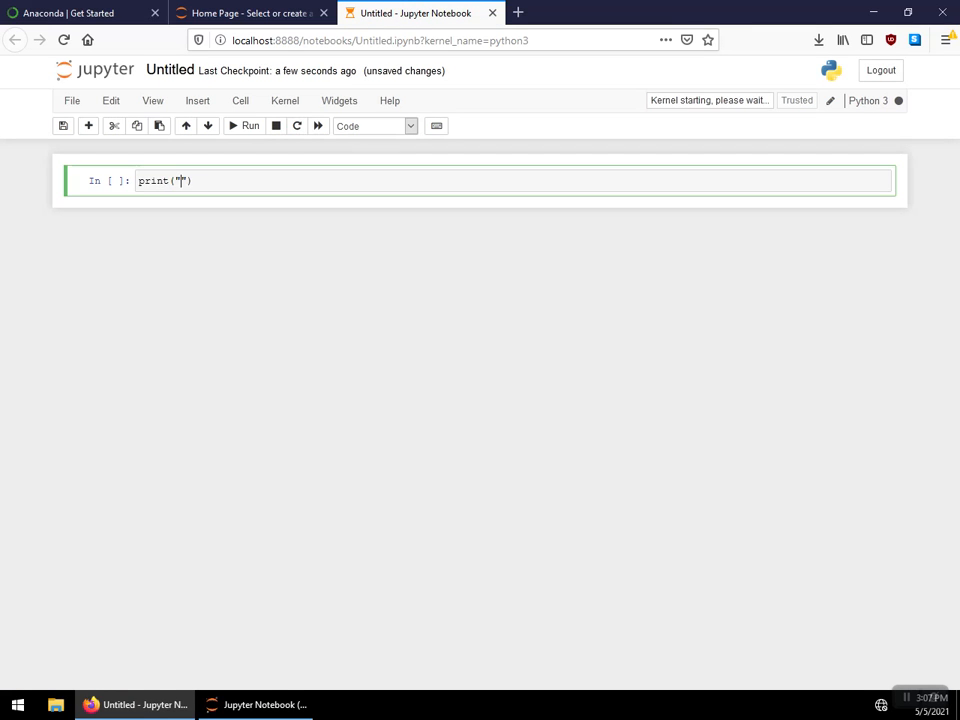
{"action": "type", "text": ", welcome"}
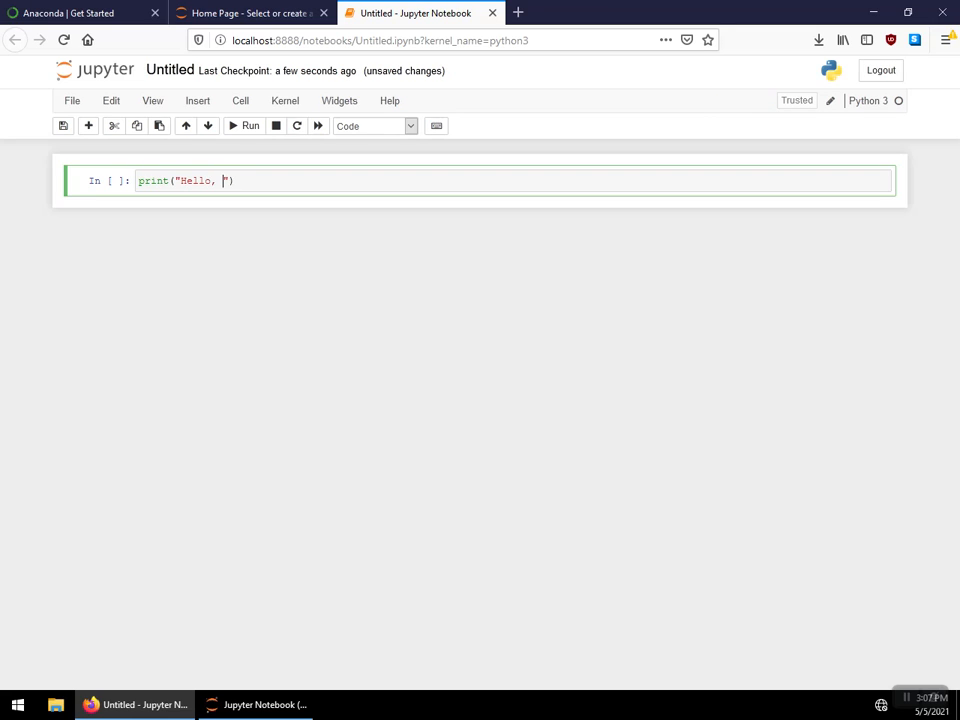
{"action": "key", "text": "shift+Return"}
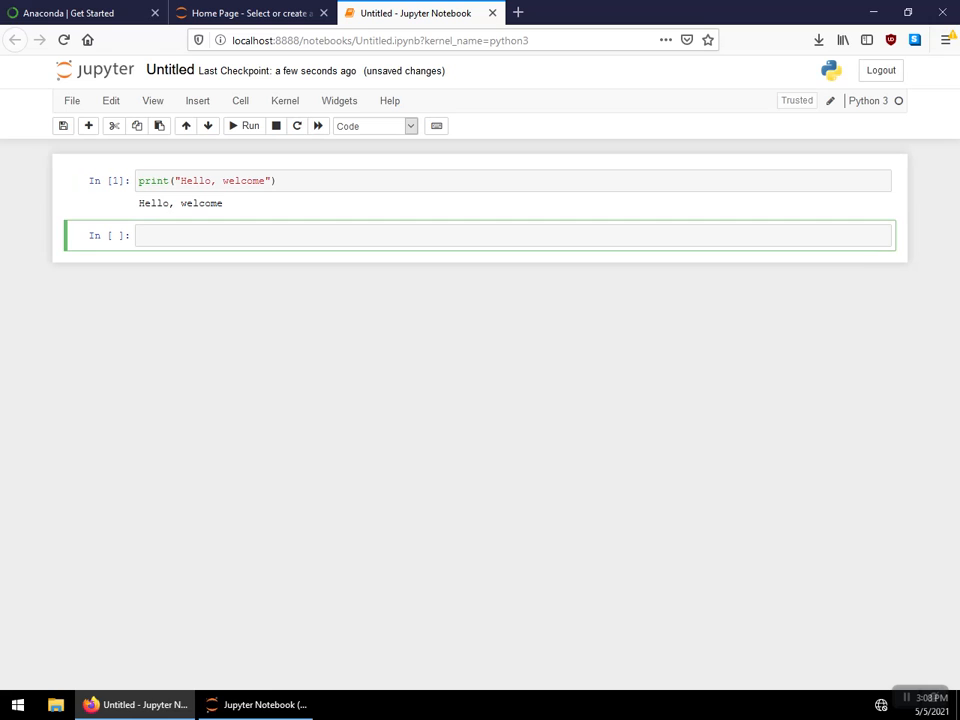
Show the Jupyter file list, close the Jupyter Notebook server console window, and return to the Untitled notebook.
{"action": "left_click", "coordinate": [250, 13]}
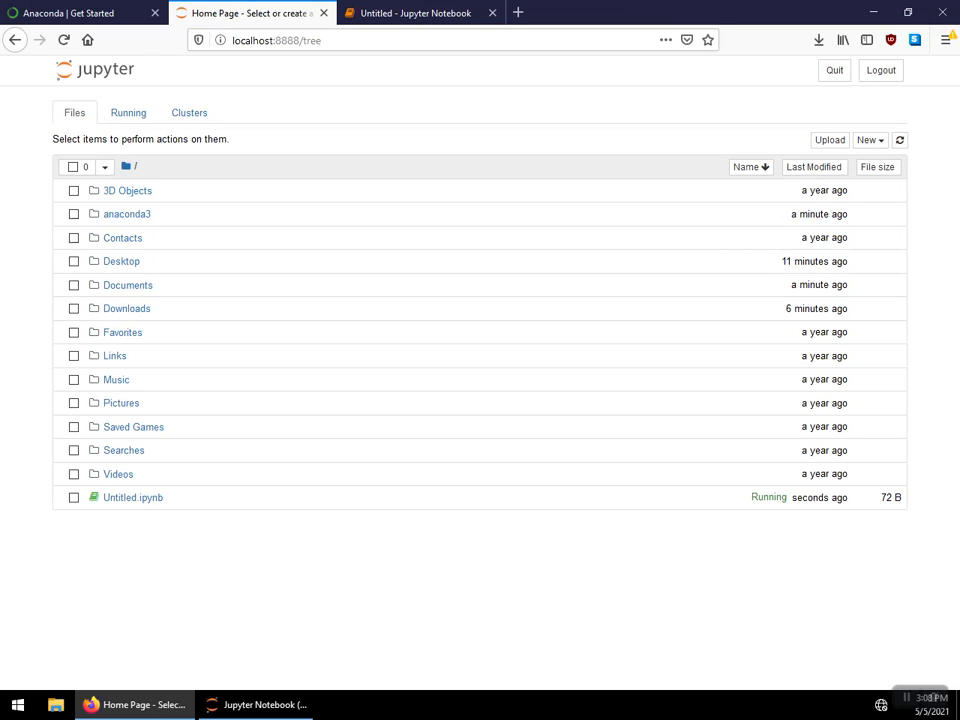
{"action": "mouse_move", "coordinate": [255, 704]}
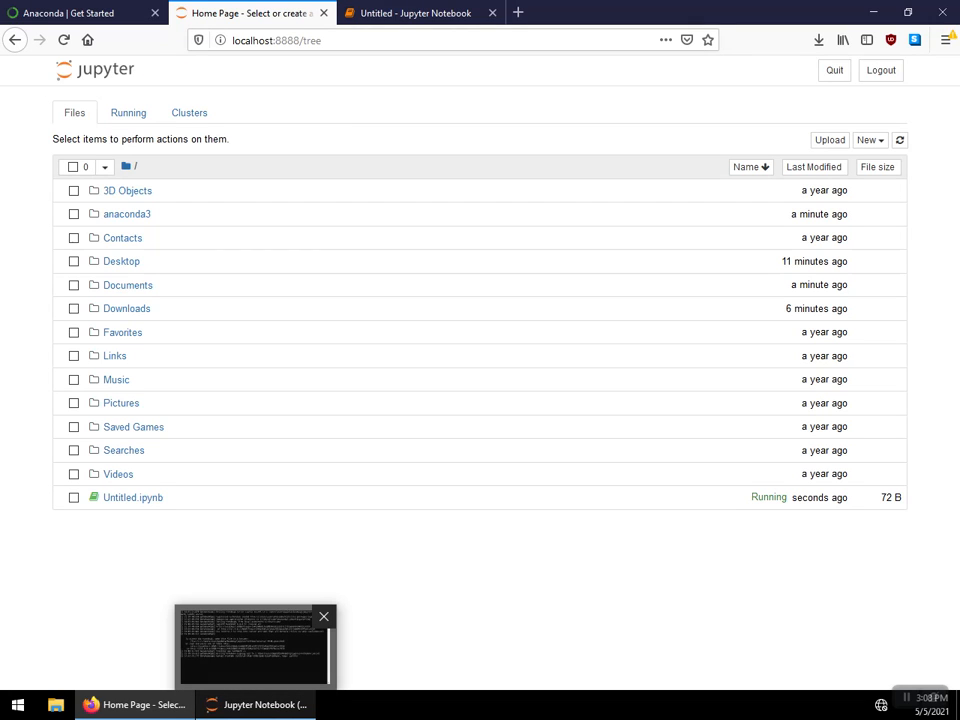
{"action": "left_click", "coordinate": [255, 645]}
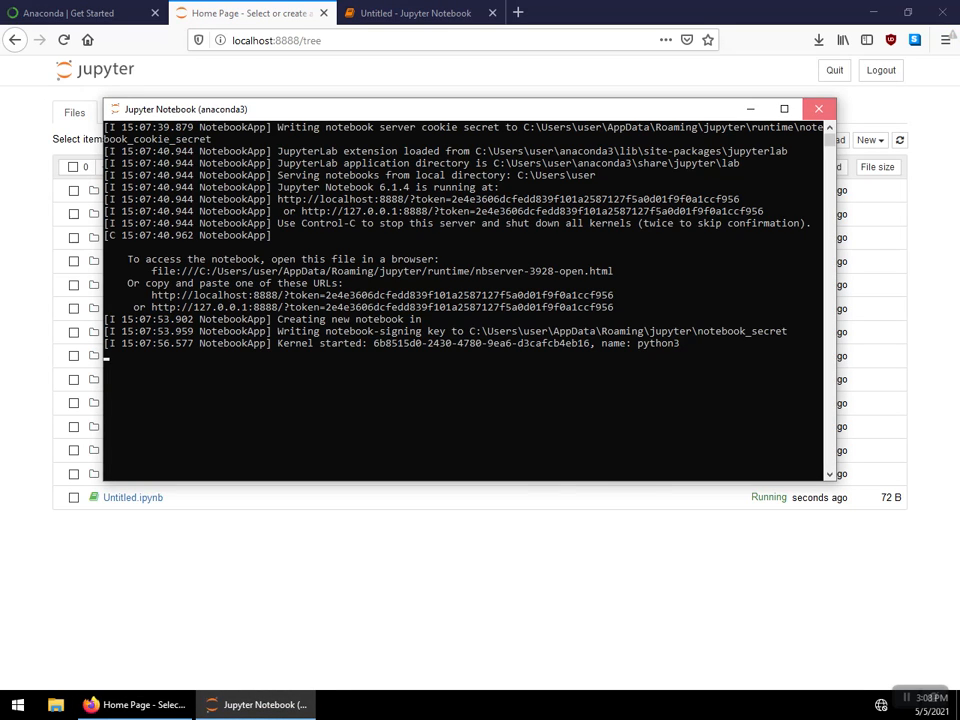
{"action": "left_click", "coordinate": [818, 108]}
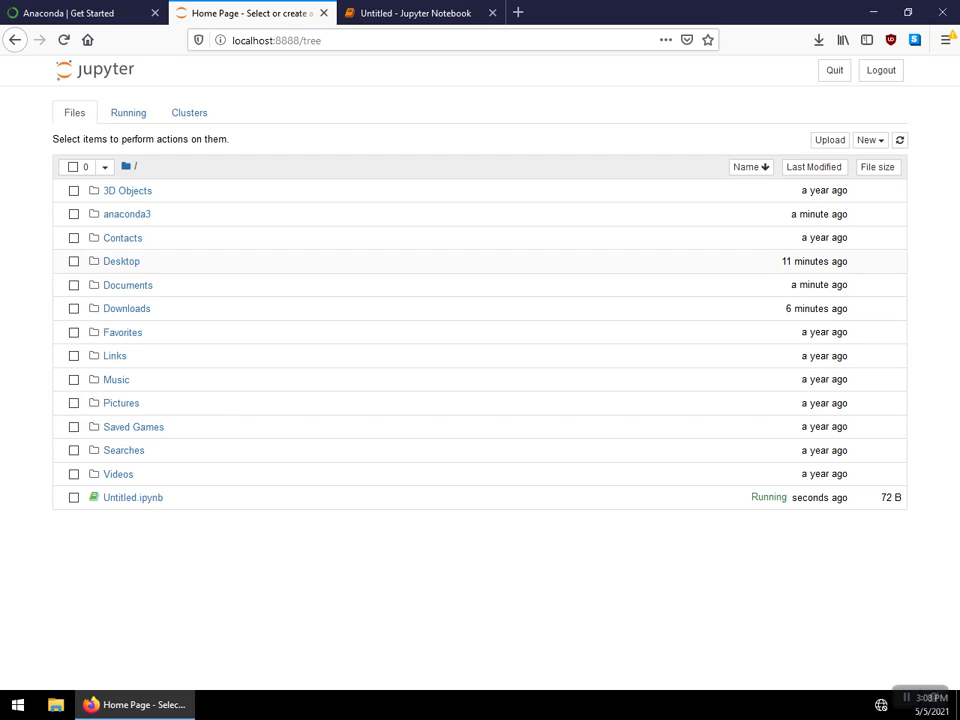
{"action": "key", "text": "ctrl+Tab"}
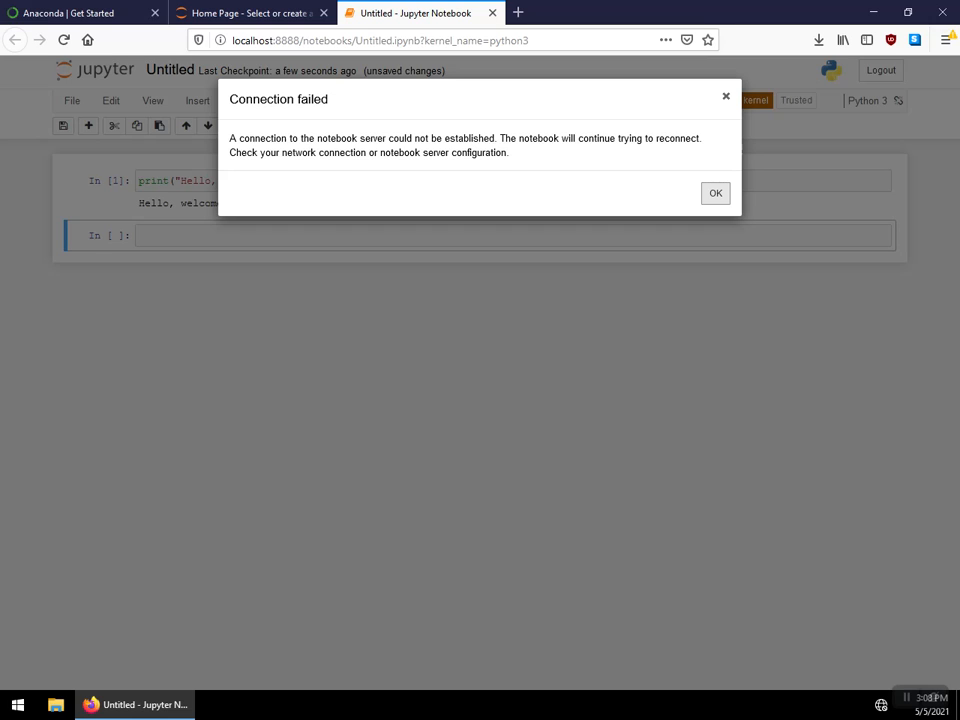
Search the installed programs for "ana", open Anaconda Navigator (anaconda3), and launch JupyterLab from its home page.
{"action": "left_click", "coordinate": [17, 704]}
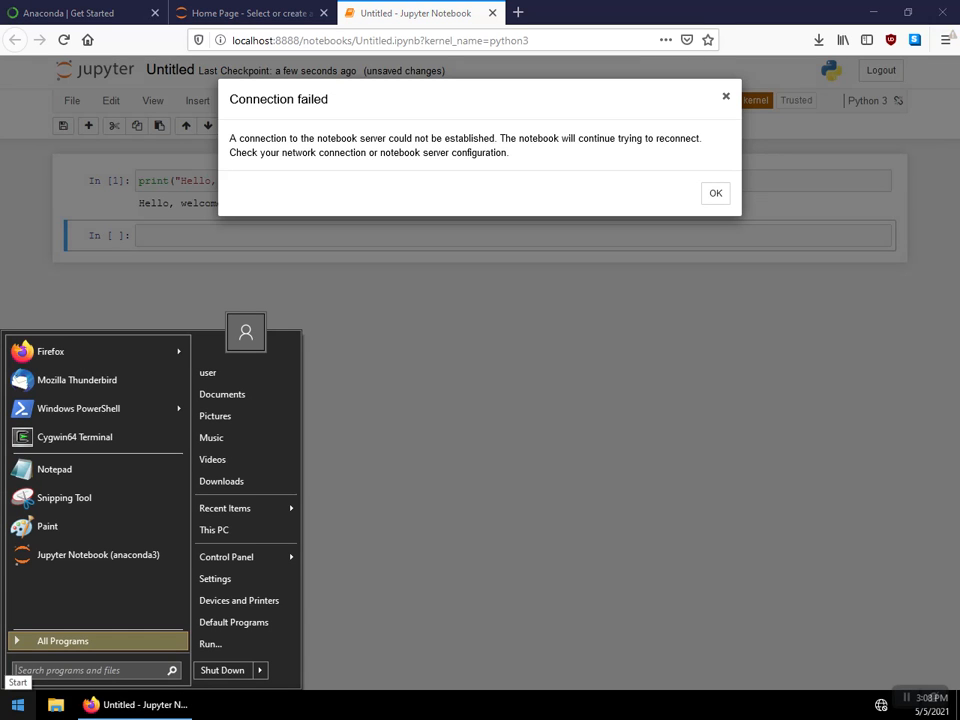
{"action": "type", "text": "ana"}
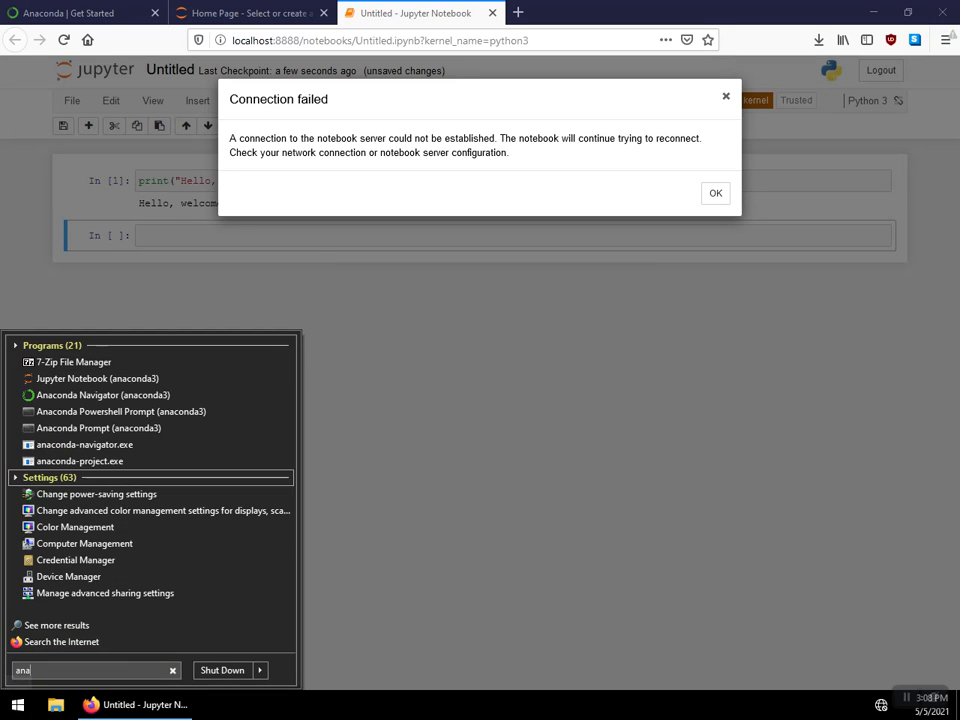
{"action": "left_click", "coordinate": [210, 395]}
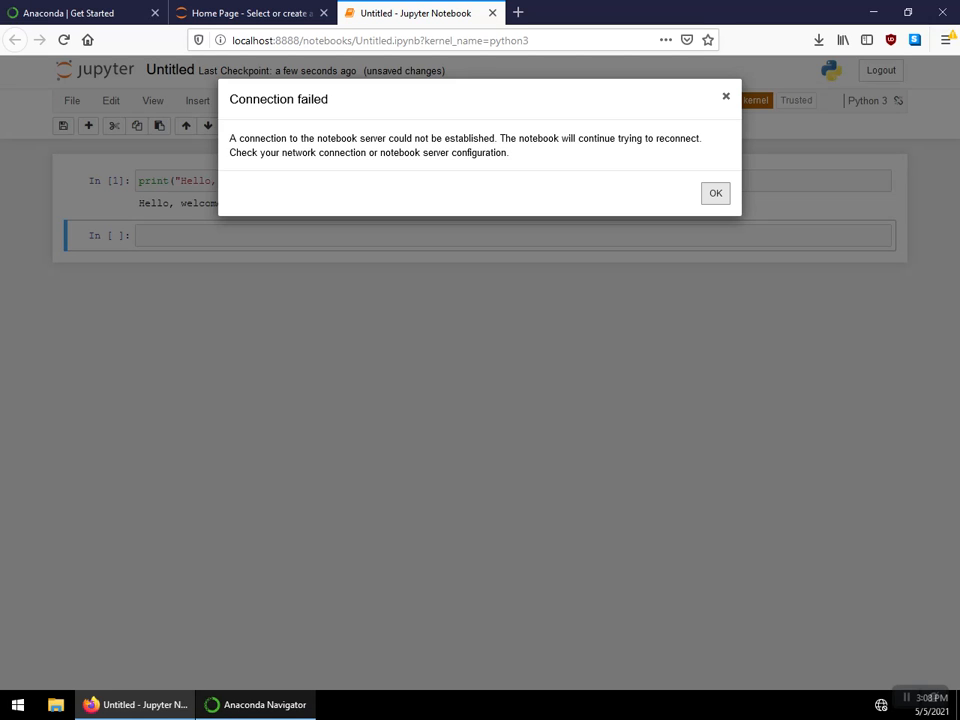
{"action": "left_click", "coordinate": [257, 705]}
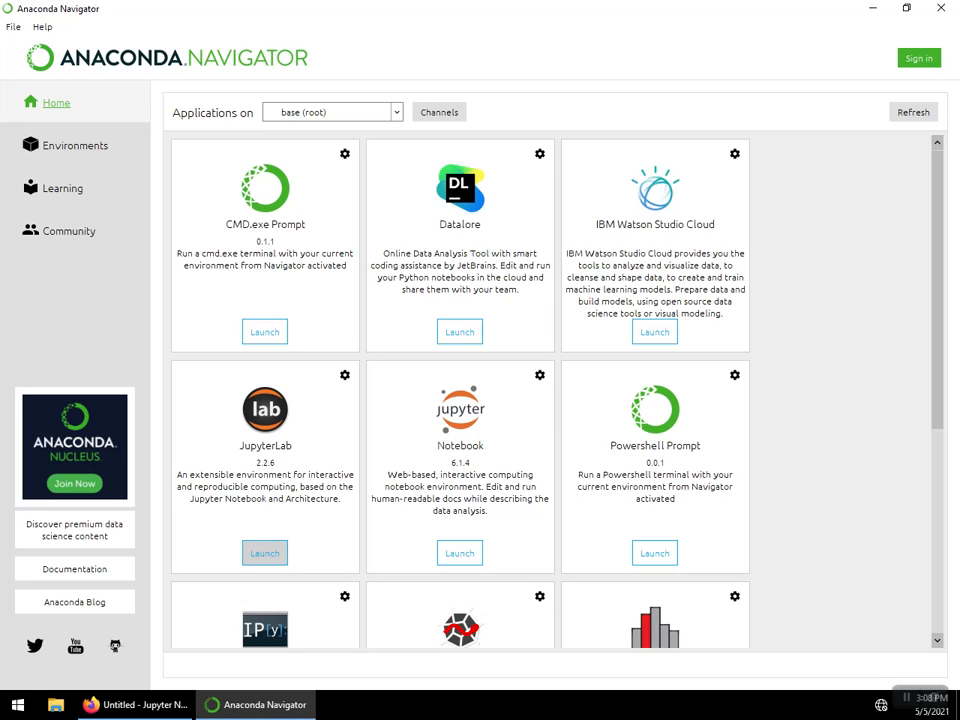
{"action": "left_click", "coordinate": [264, 553]}
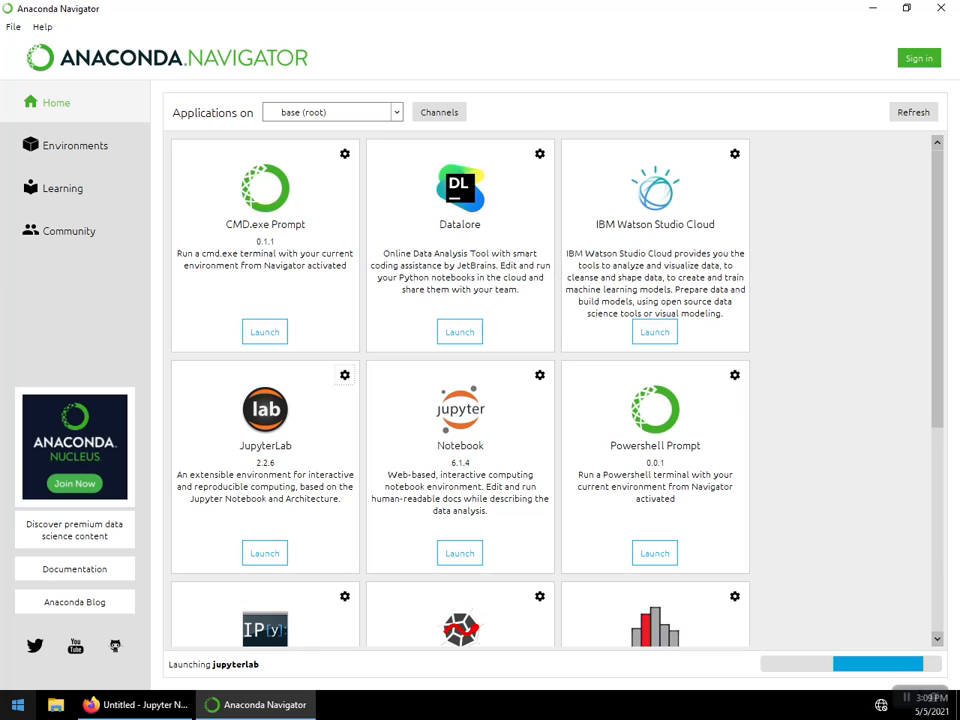
Search the installed programs for "ana" and launch Anaconda Prompt (anaconda3).
{"action": "left_click", "coordinate": [17, 704]}
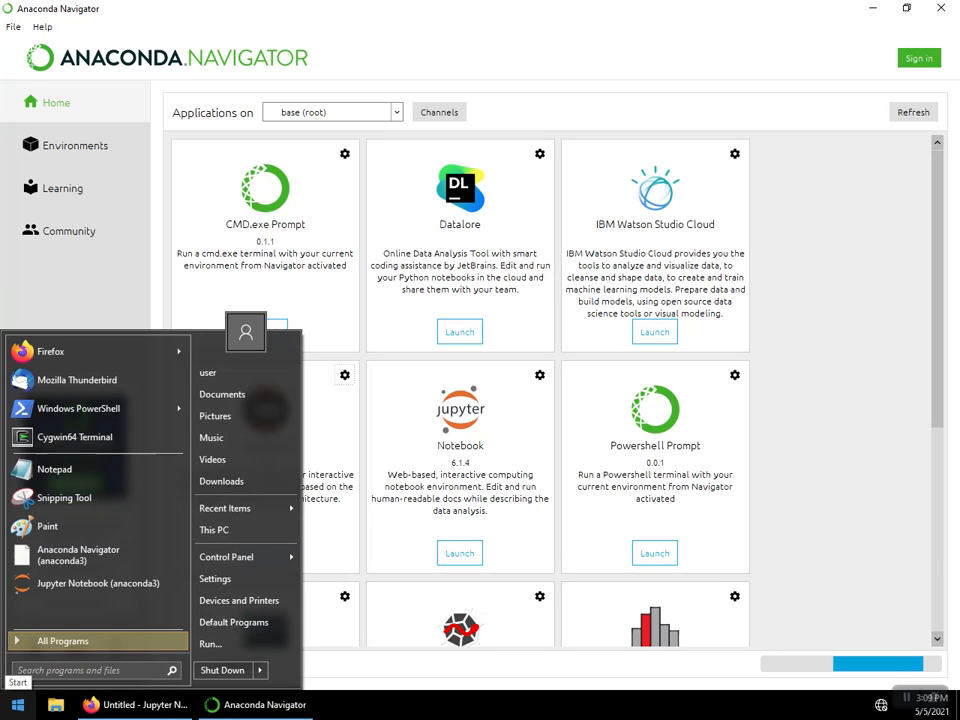
{"action": "type", "text": "ana"}
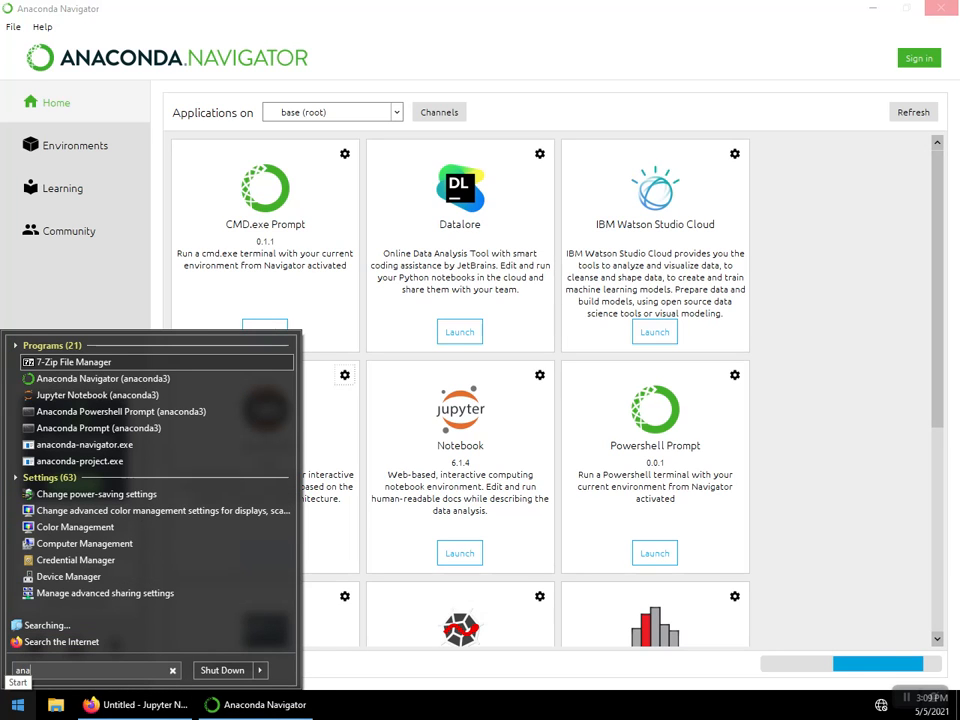
{"action": "key", "text": "Down"}
{"action": "key", "text": "Down"}
{"action": "key", "text": "Down"}
{"action": "key", "text": "Down"}
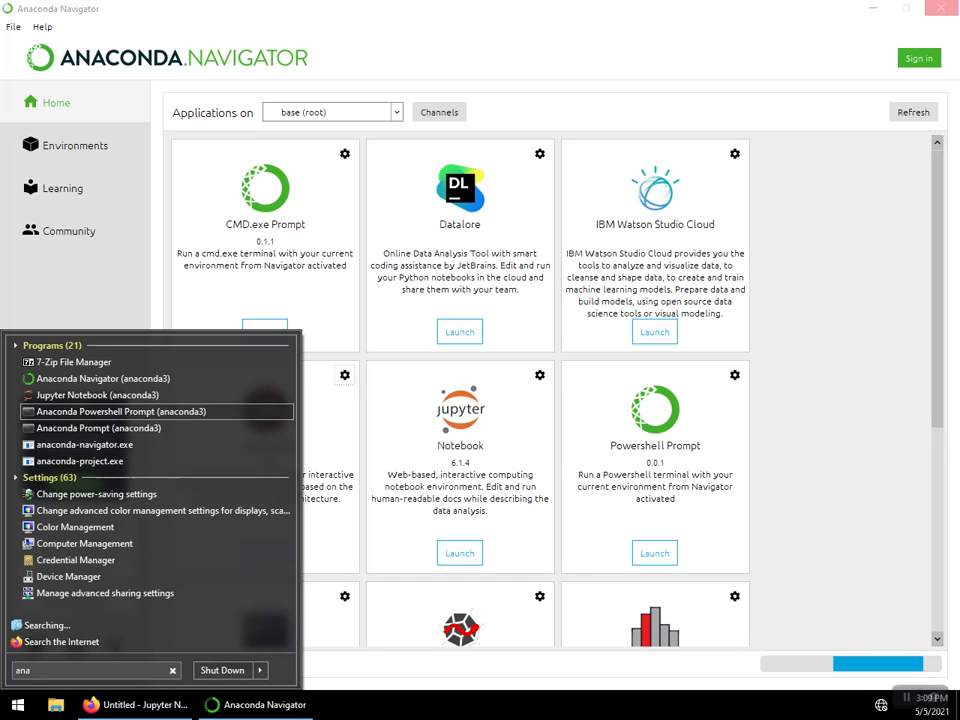
{"action": "key", "text": "Return"}
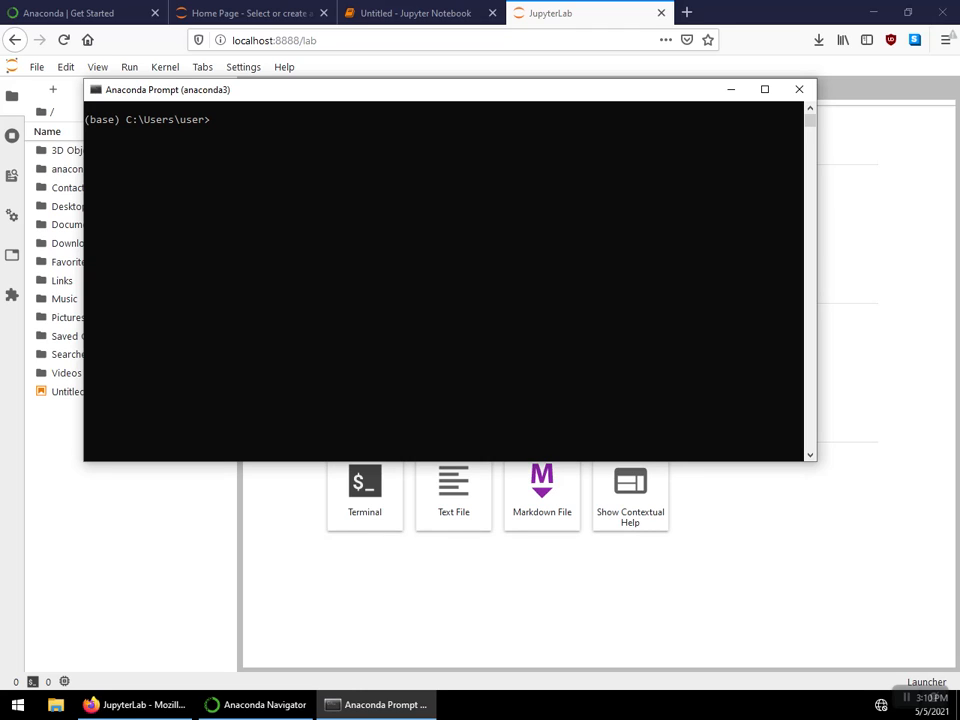
Install the altair package by running pip install altair in the Anaconda Prompt.
{"action": "left_click", "coordinate": [338, 298]}
{"action": "type", "text": "pip install altair"}
{"action": "key", "text": "Return"}
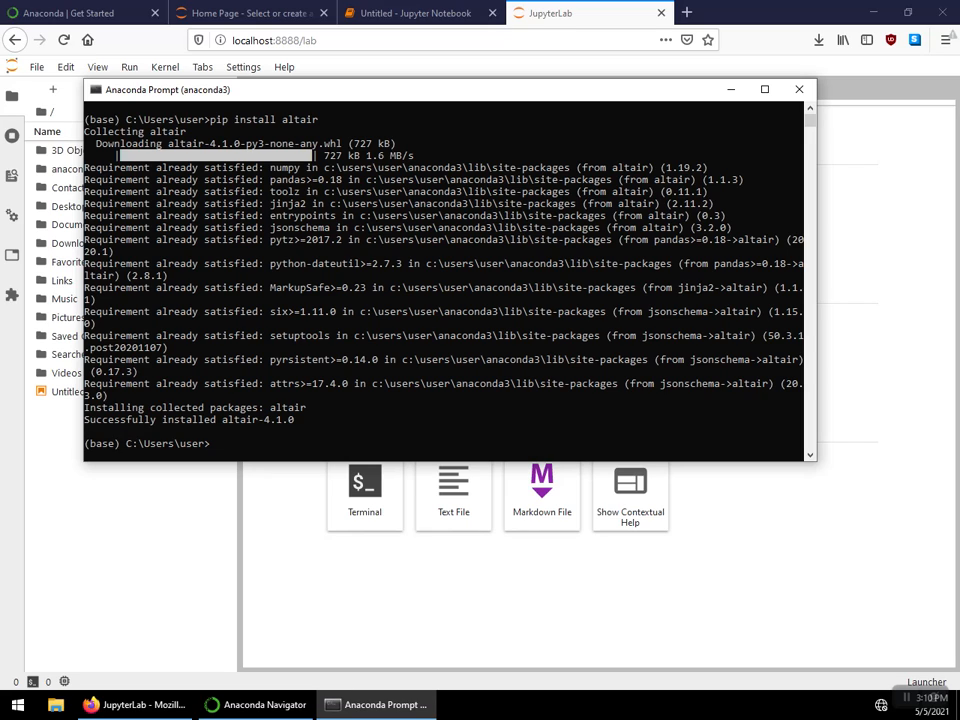
Switch back to the Untitled notebook in Firefox and dismiss its Connection failed message.
{"action": "key", "text": "alt+Tab"}
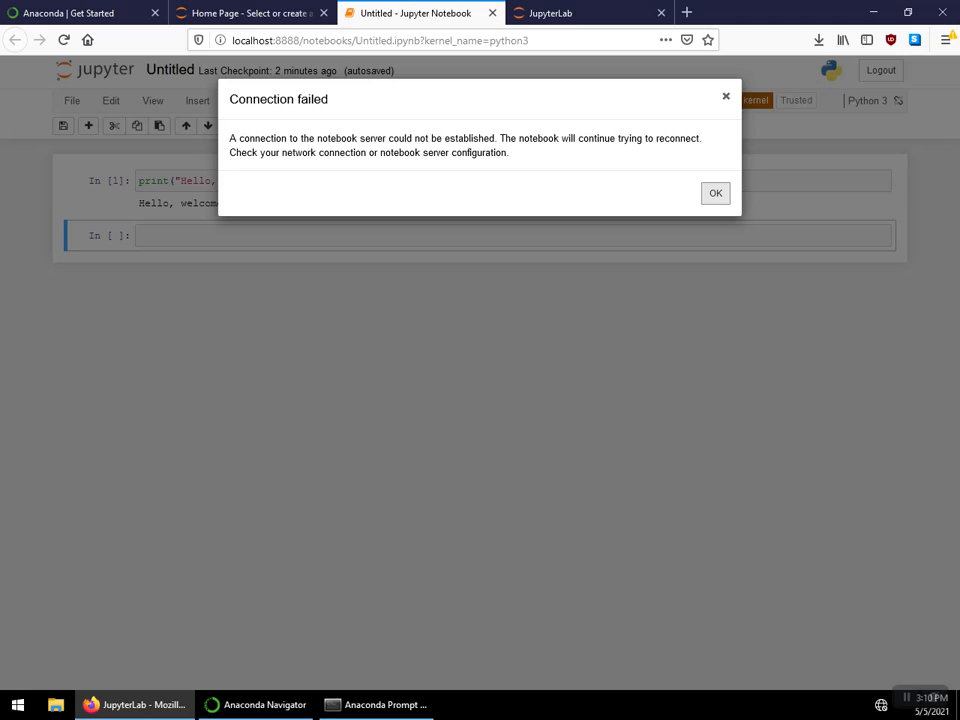
{"action": "left_click", "coordinate": [410, 13]}
{"action": "key", "text": "Escape"}
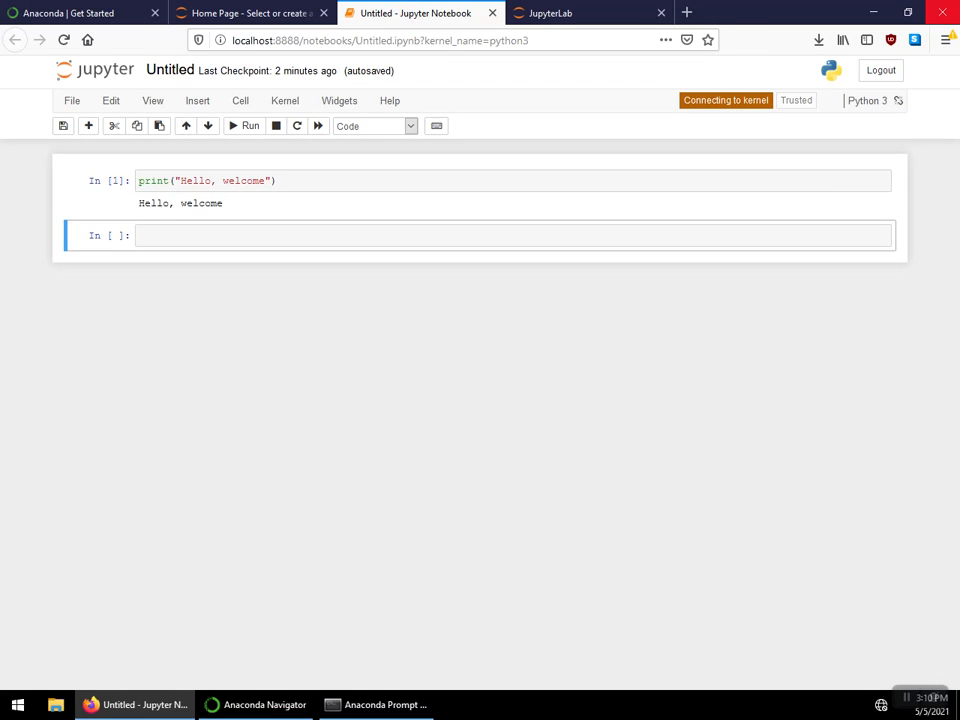
Search the installed programs for "ana" to find the Anaconda tools.
{"action": "left_click", "coordinate": [18, 704]}
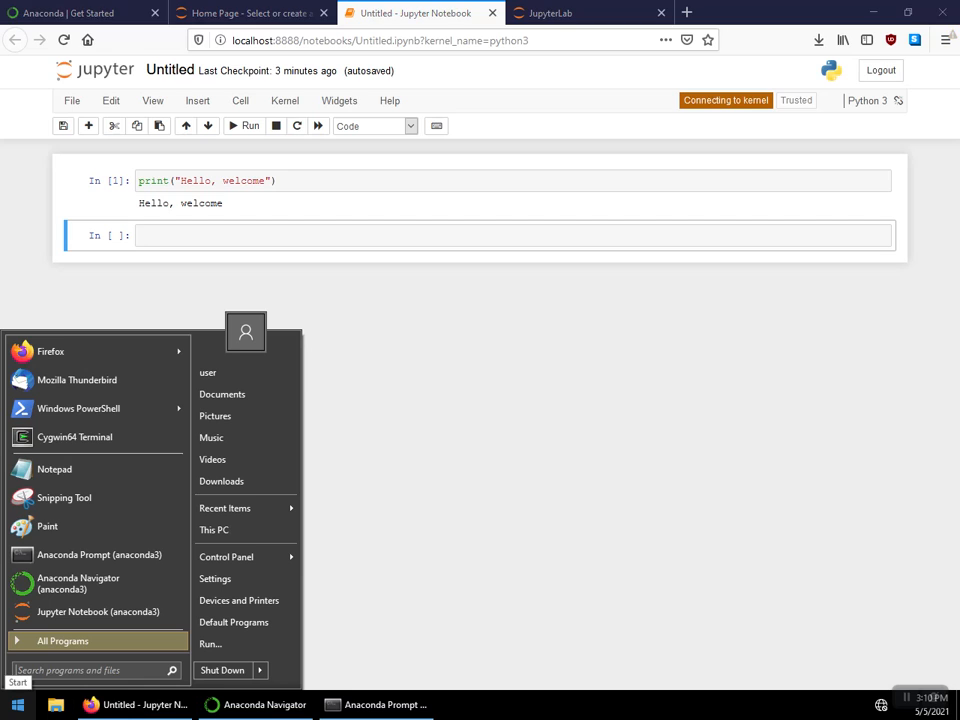
{"action": "type", "text": "ana"}
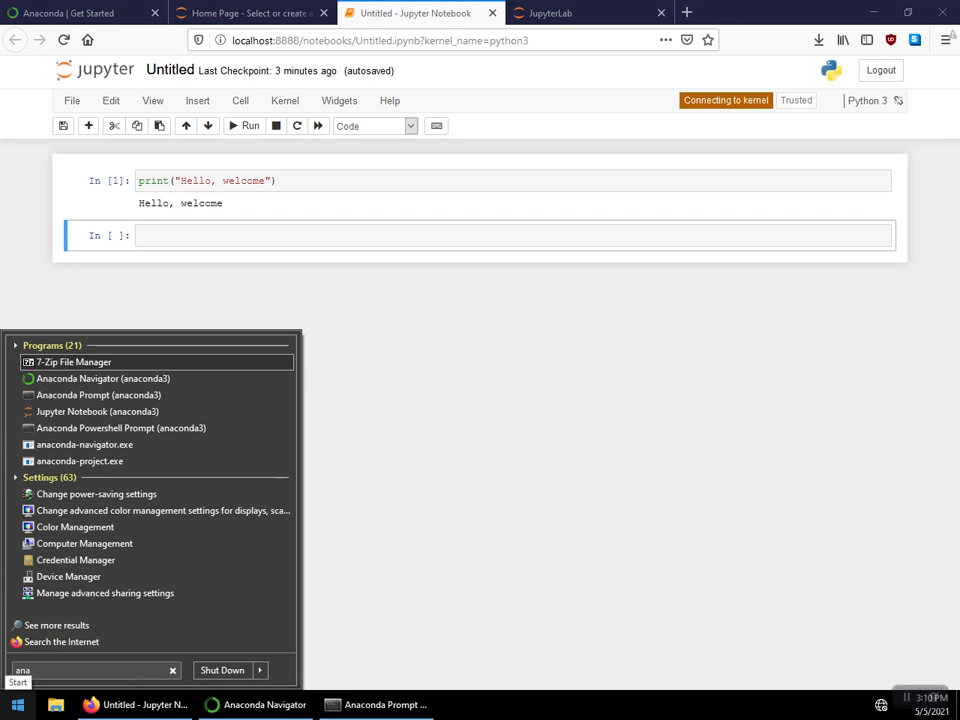